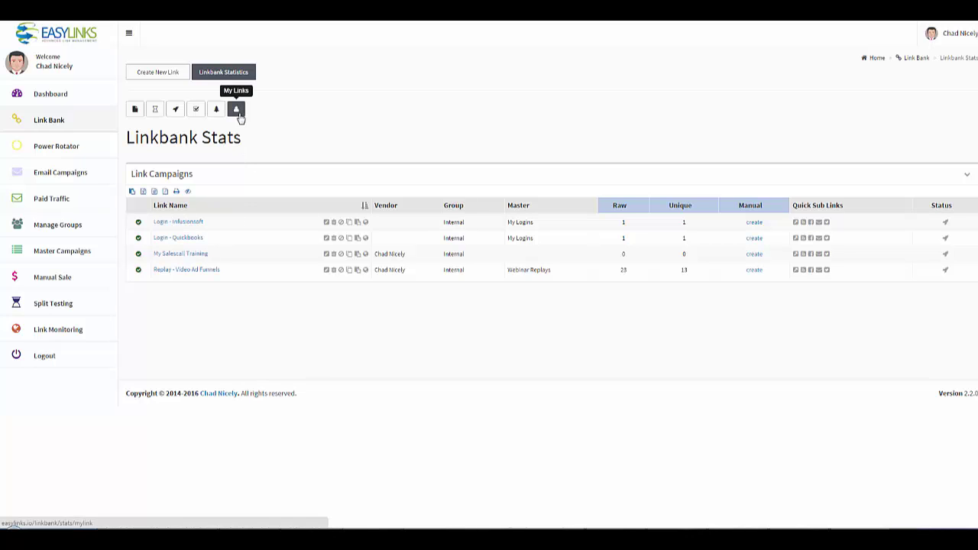
Open the My Salescall Training link's edit form and scroll down to its Extra Options.
left_click(327, 258)
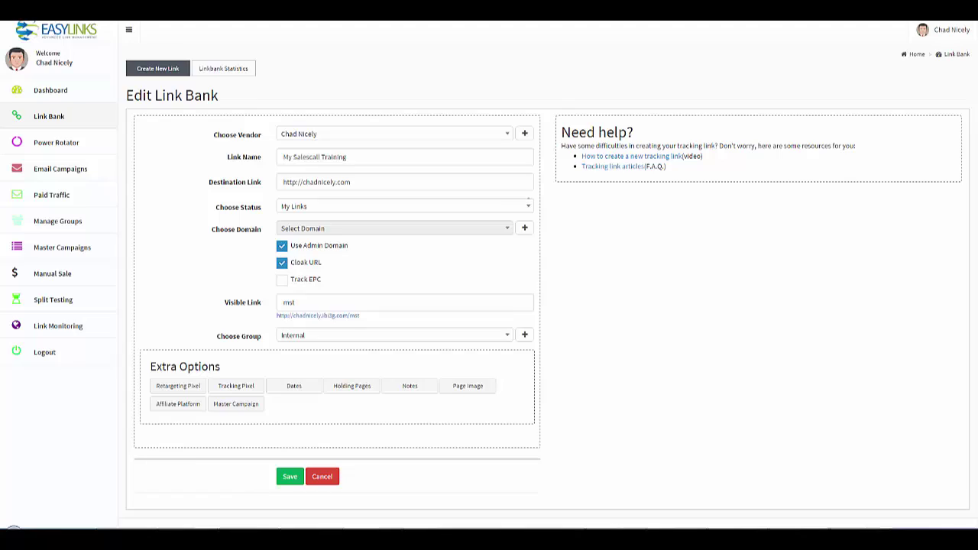
scroll(489, 275, "down", 1)
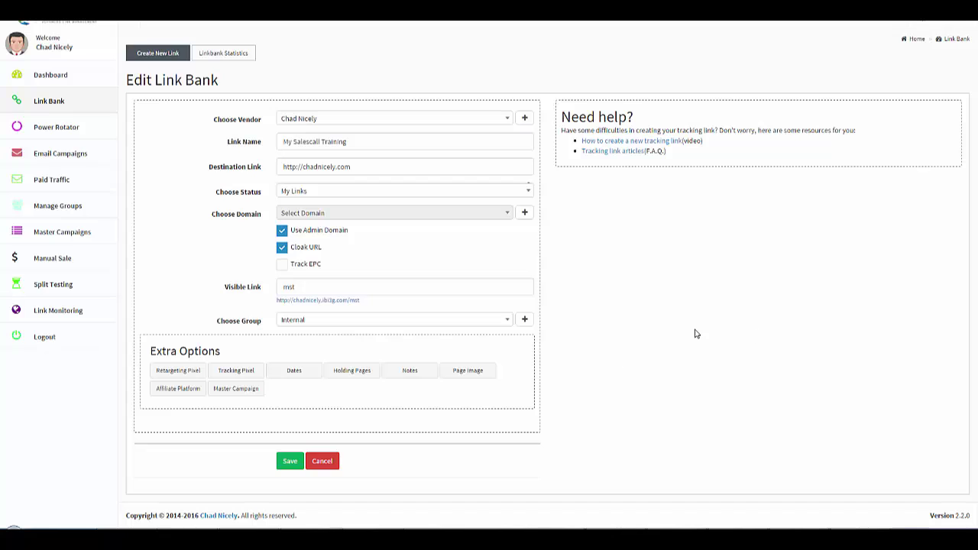
left_click(187, 372)
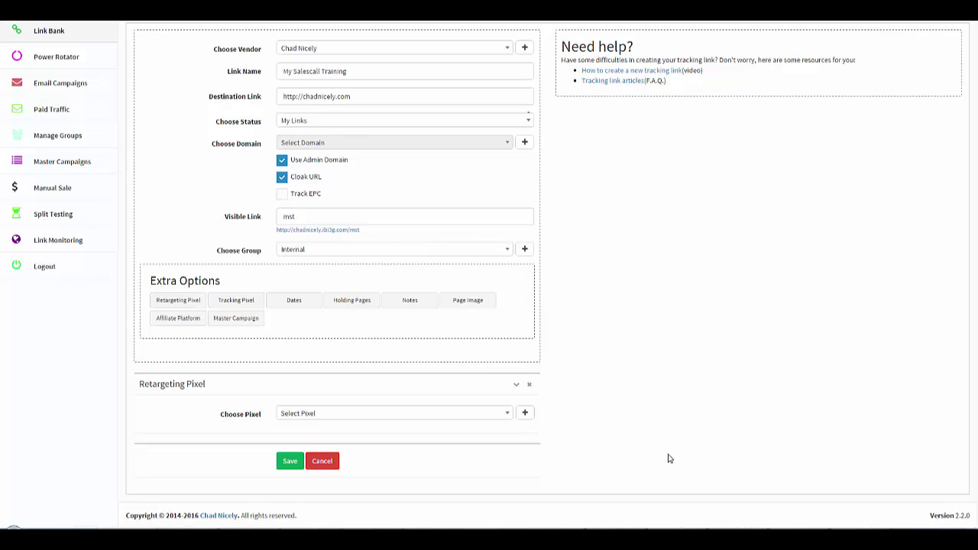
left_click(525, 413)
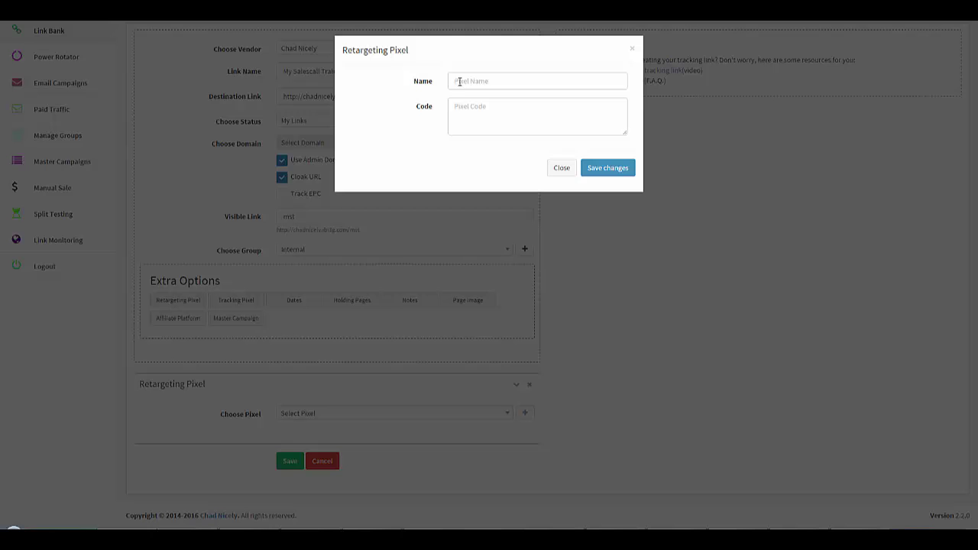
left_click(563, 170)
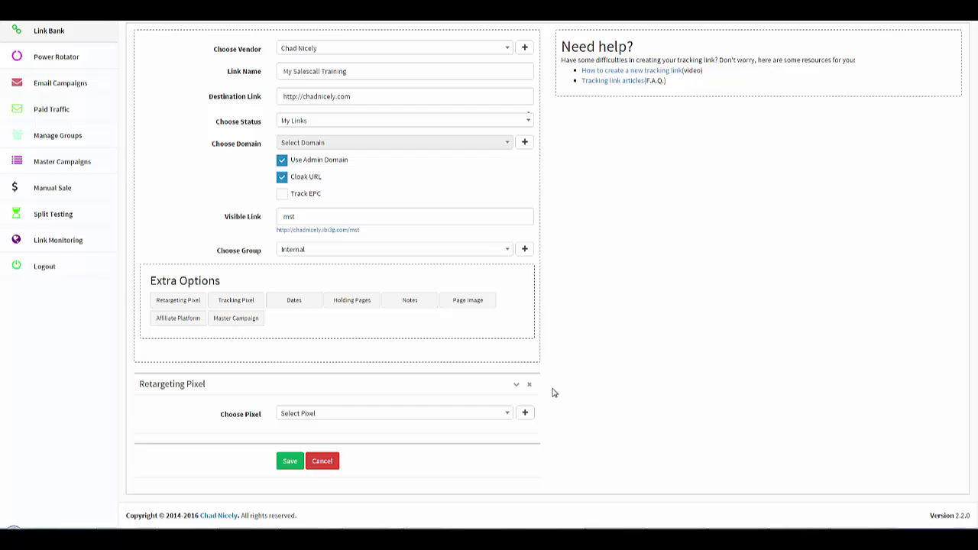
left_click(508, 414)
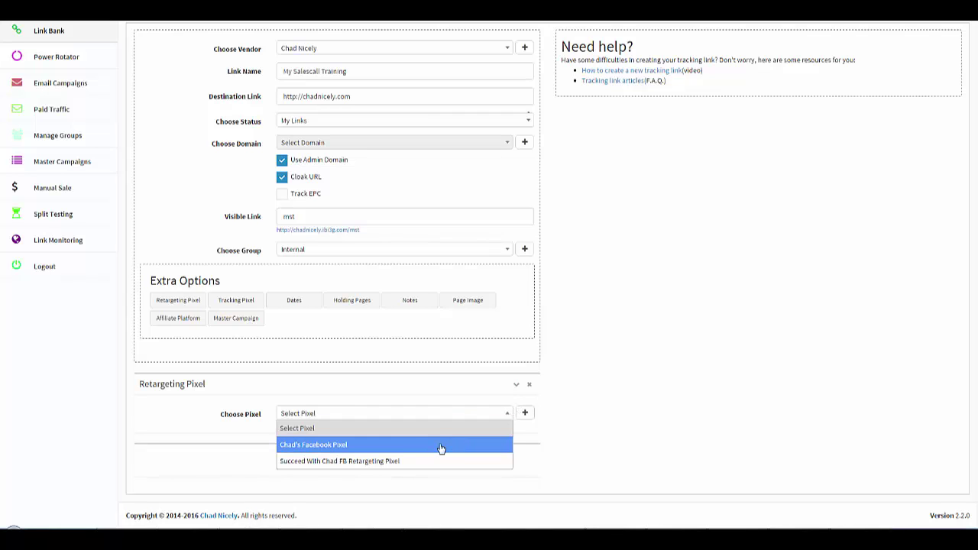
left_click(589, 418)
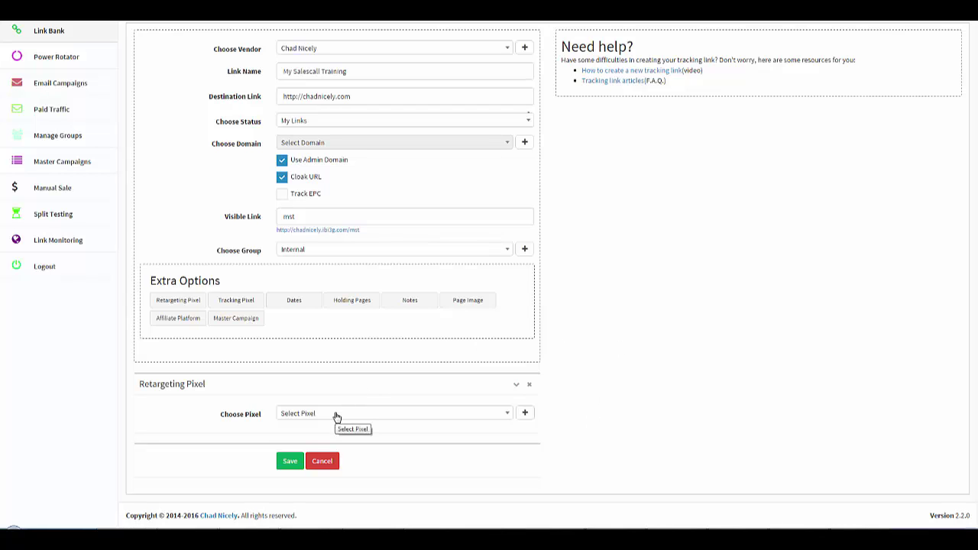
left_click_drag(356, 98, 280, 97)
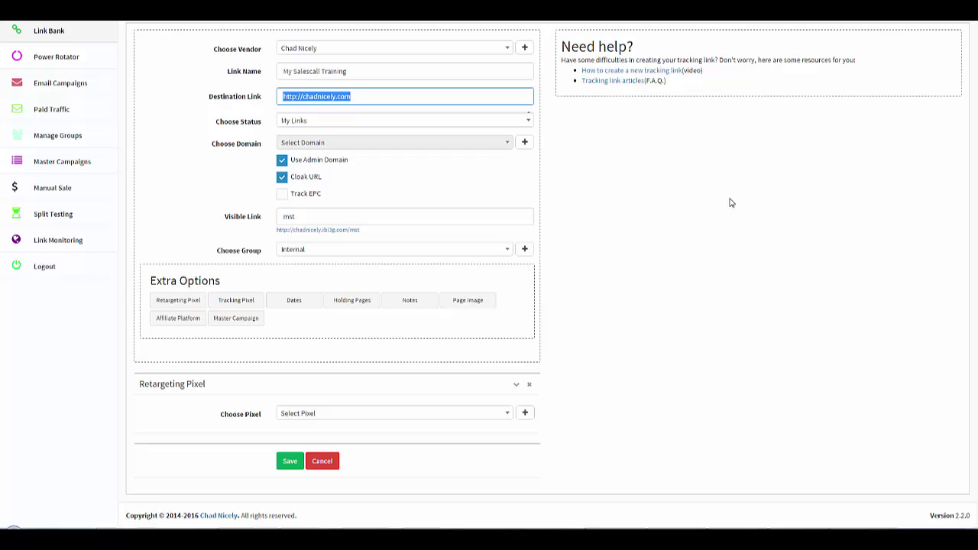
left_click(725, 208)
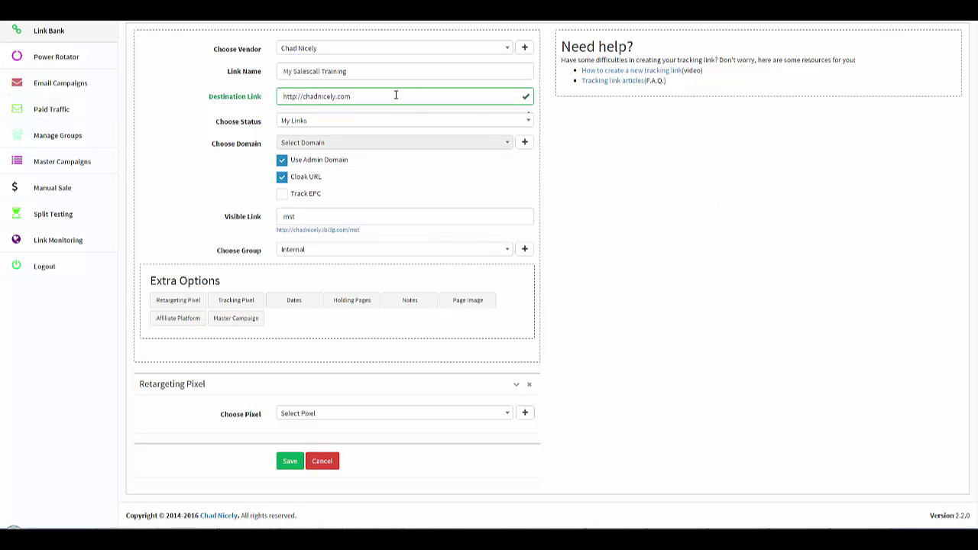
left_click_drag(394, 94, 262, 99)
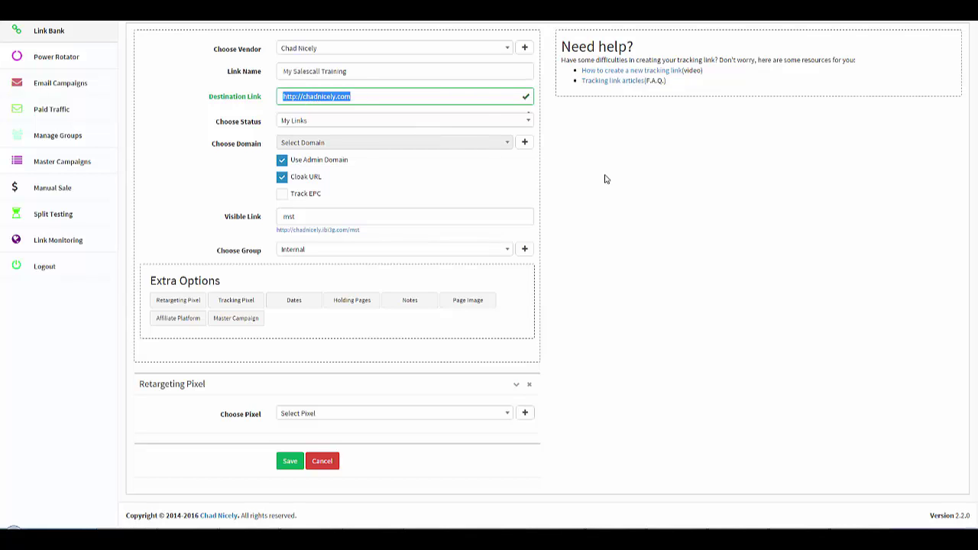
left_click(384, 96)
left_click(705, 177)
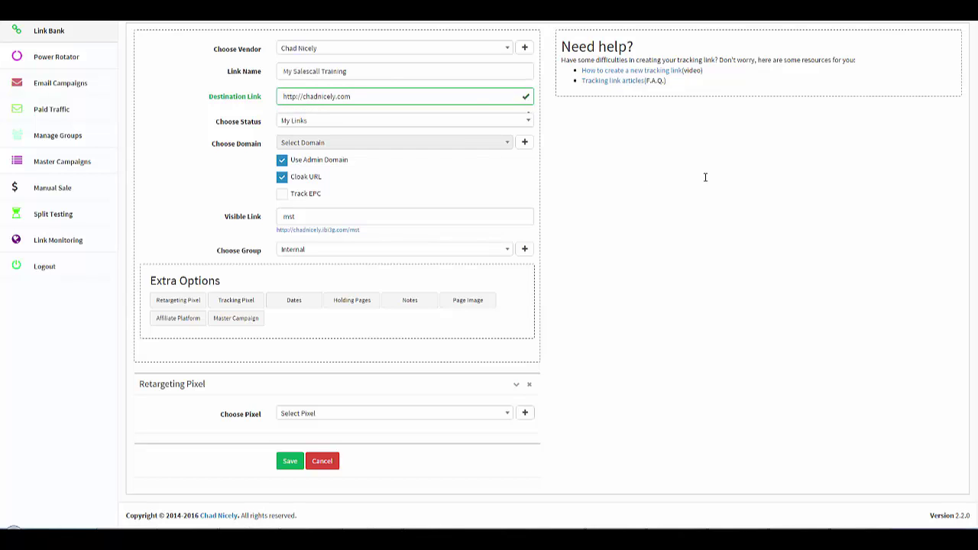
triple_click(336, 98)
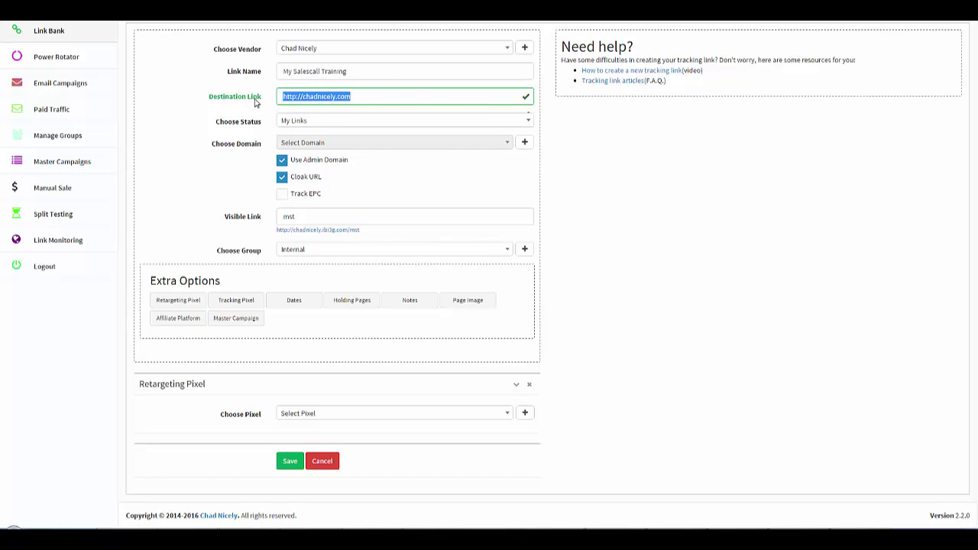
left_click(616, 135)
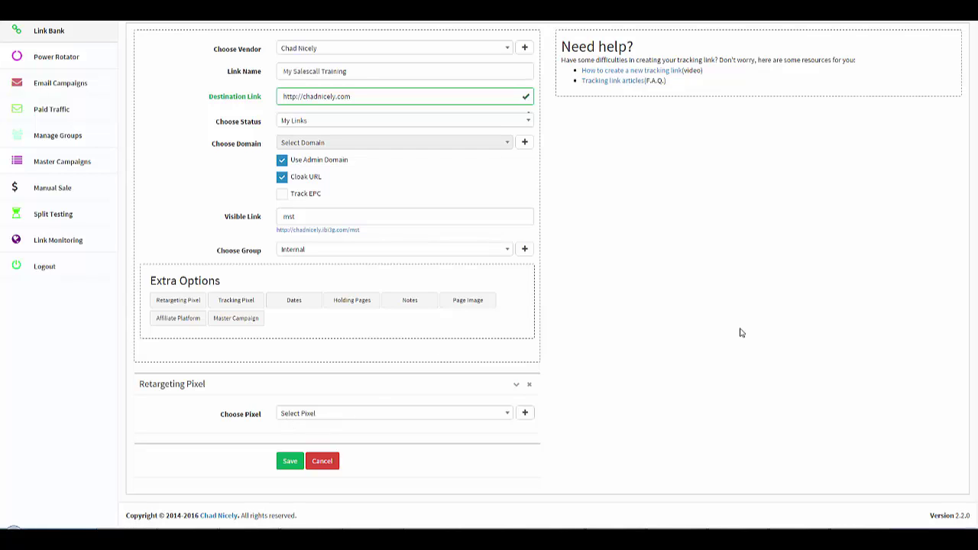
triple_click(323, 99)
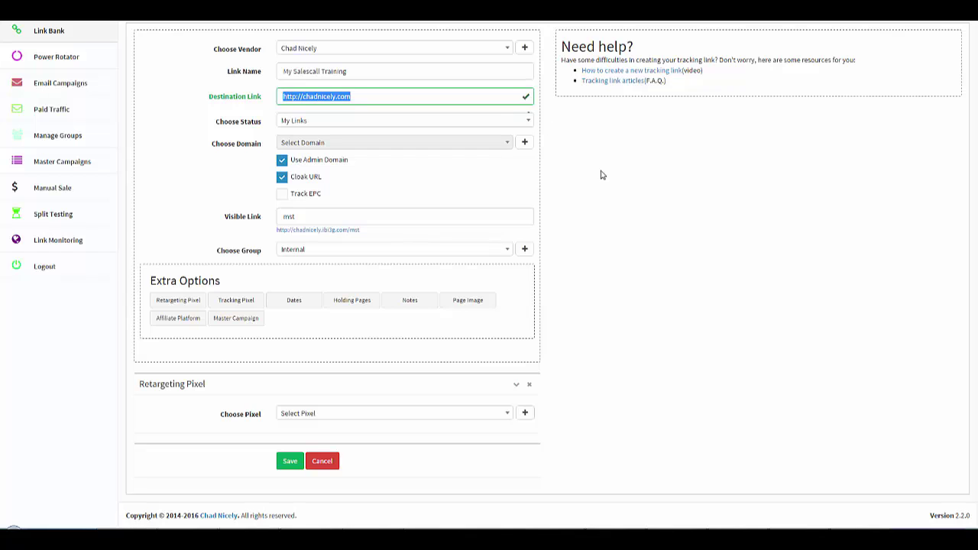
left_click(659, 211)
triple_click(378, 96)
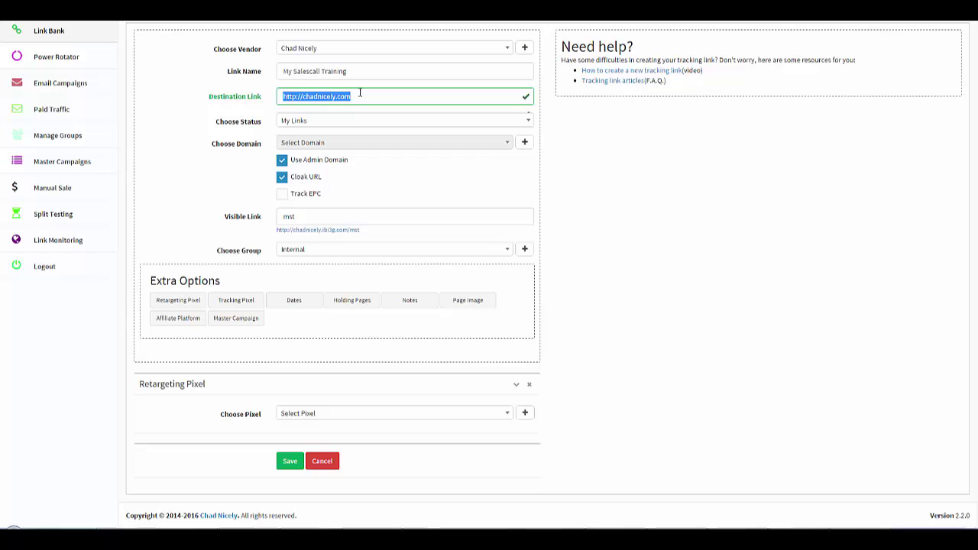
left_click(404, 96)
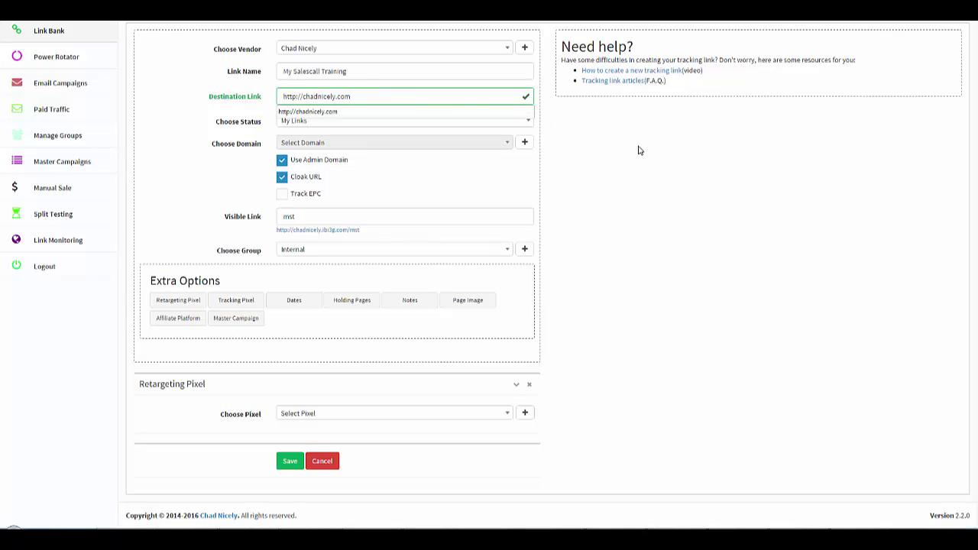
left_click(653, 358)
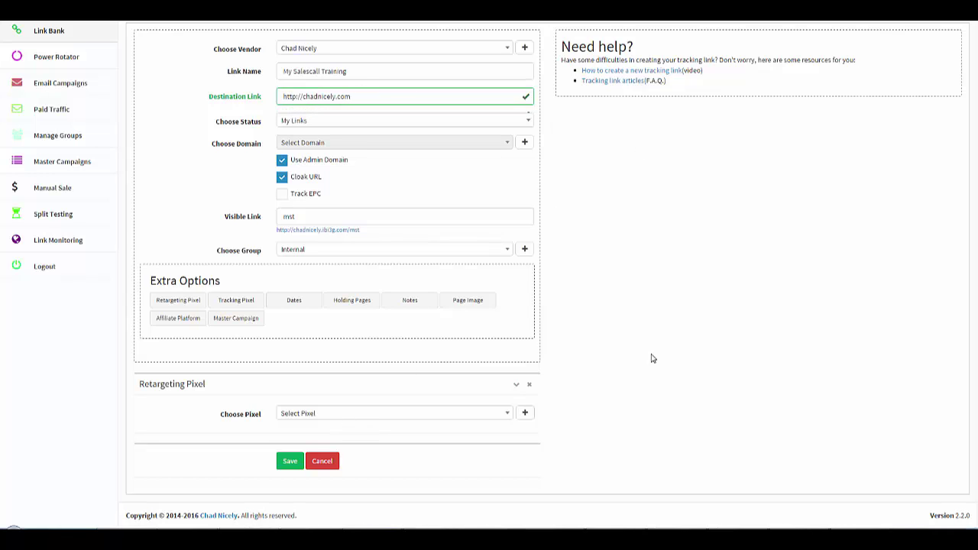
triple_click(320, 96)
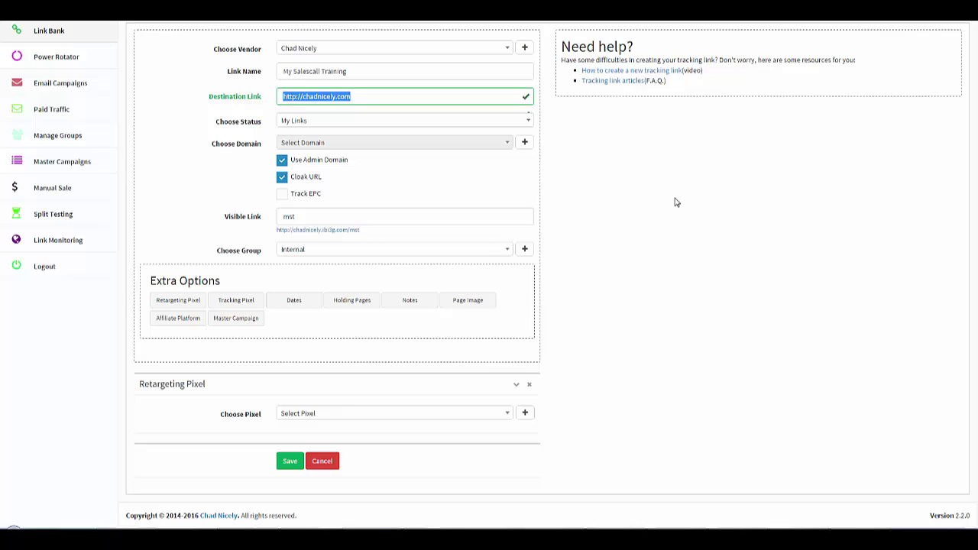
left_click(530, 386)
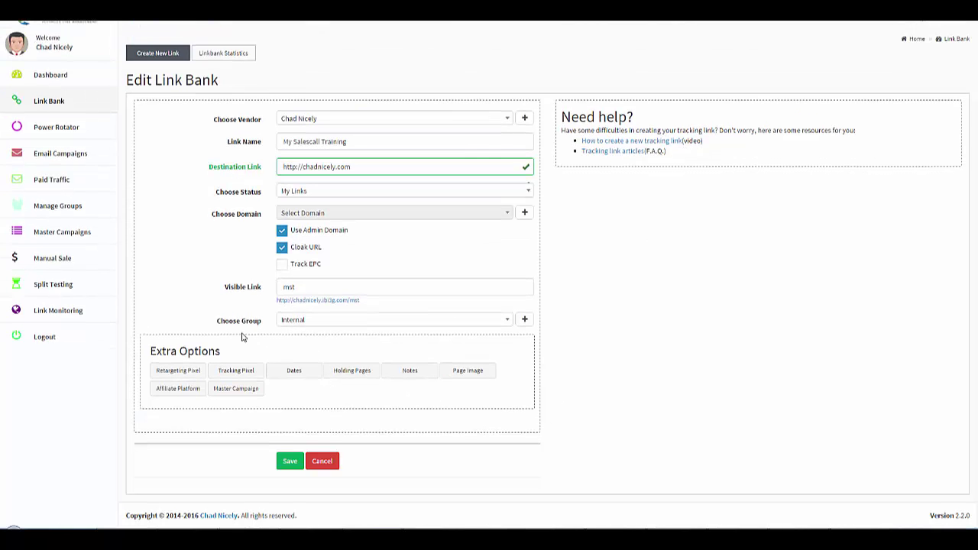
left_click(227, 369)
scroll(672, 305, "down", 2)
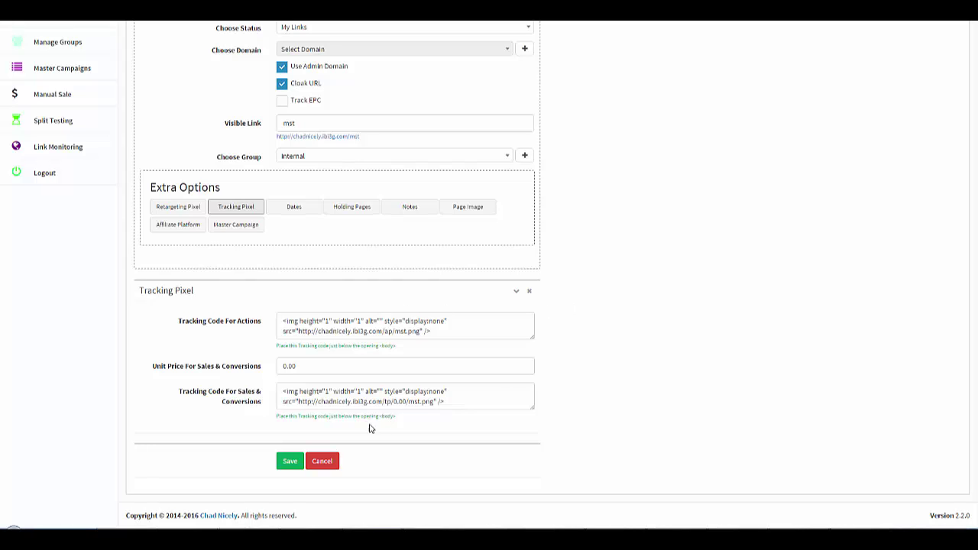
left_click(528, 295)
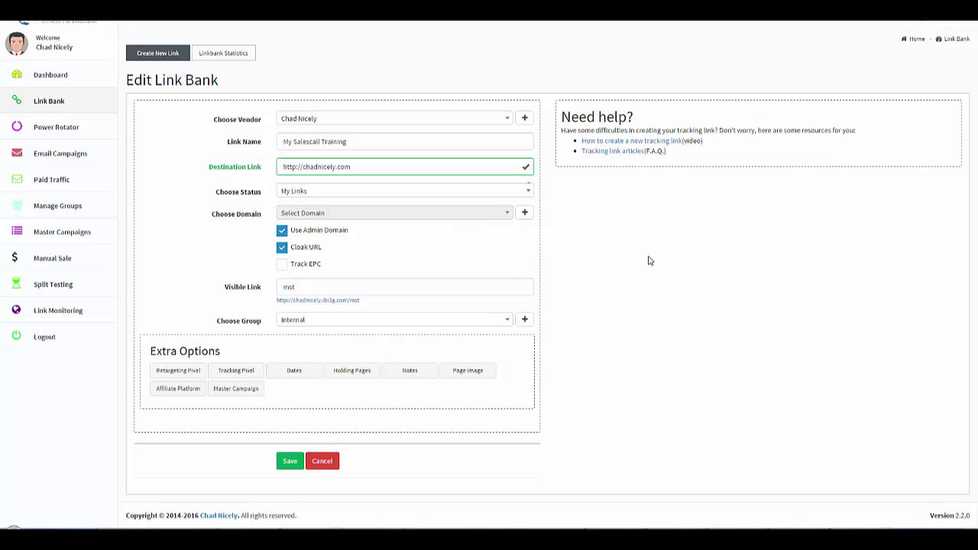
Add a Dates section and check its calendars, keeping the Start Date at 01/30/2016 12:00 AM.
left_click(293, 371)
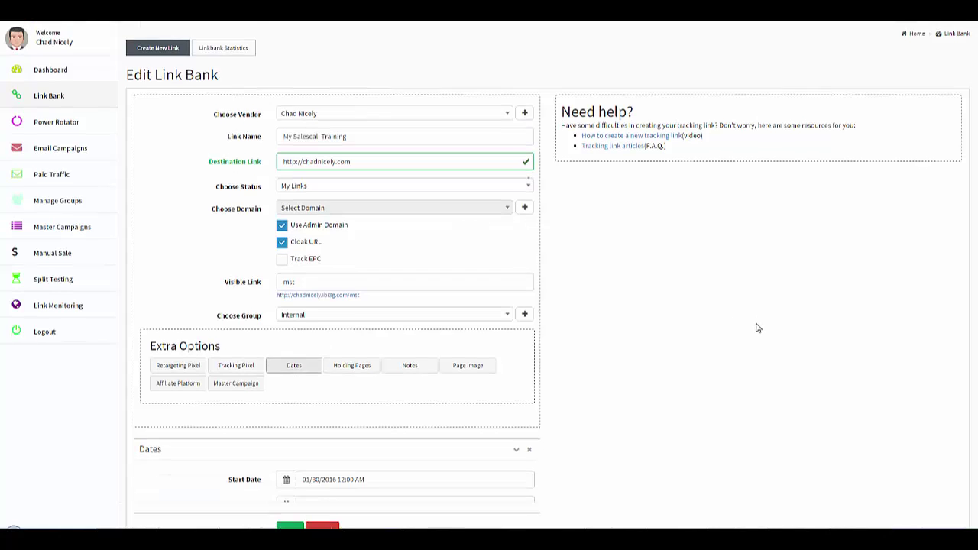
scroll(756, 328, "down", 2)
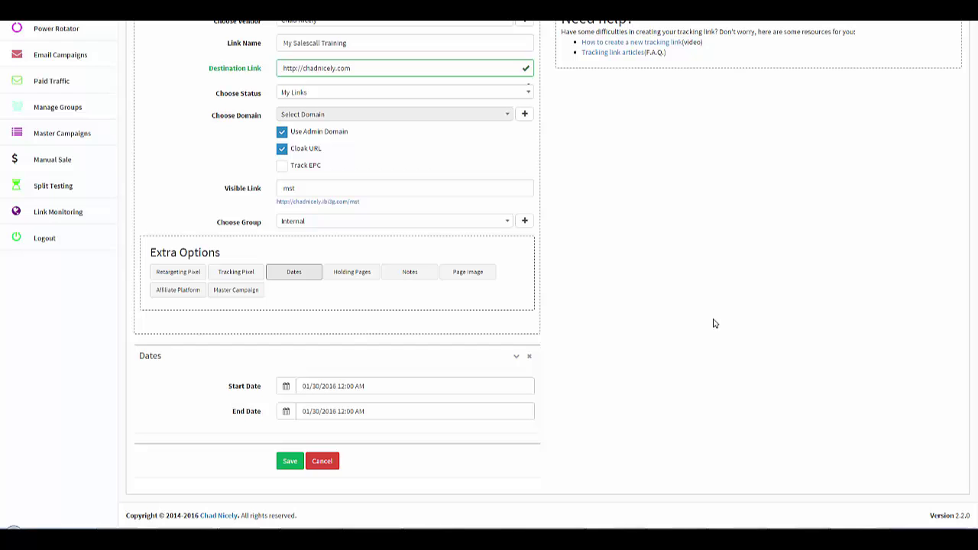
left_click(323, 388)
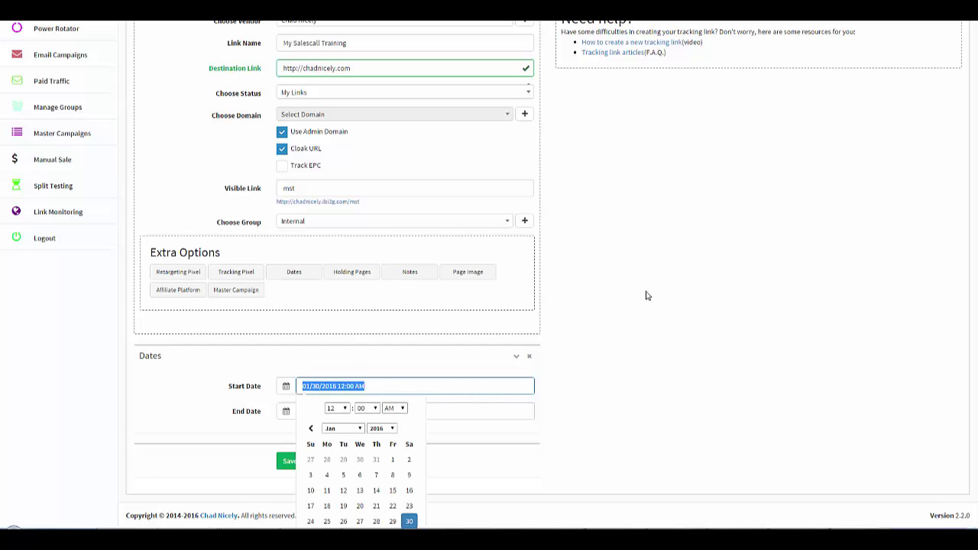
left_click(659, 290)
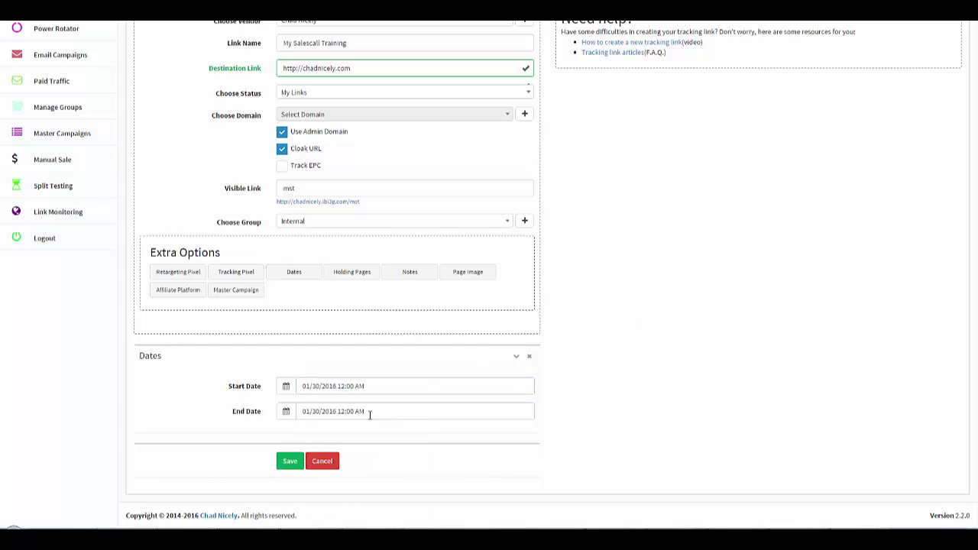
left_click(369, 412)
left_click(675, 295)
left_click(402, 386)
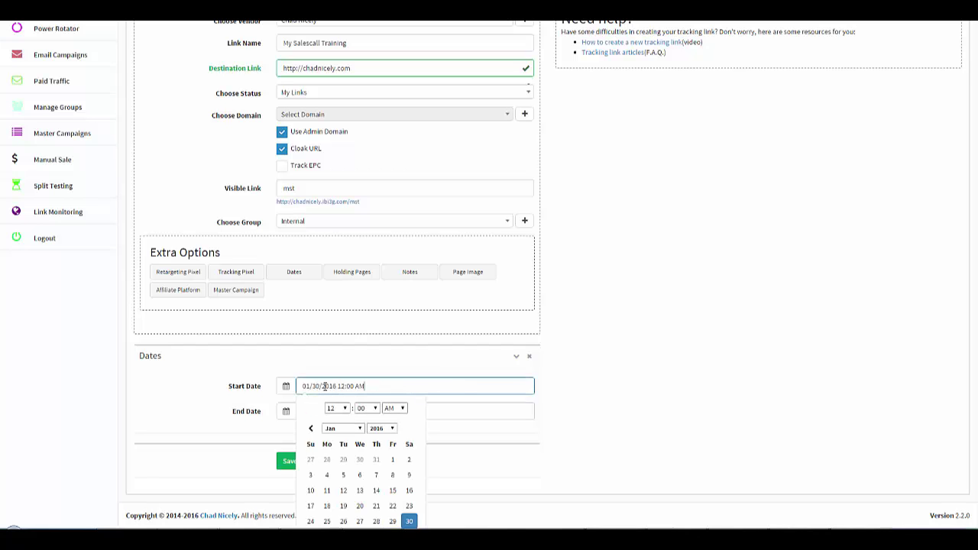
left_click(640, 380)
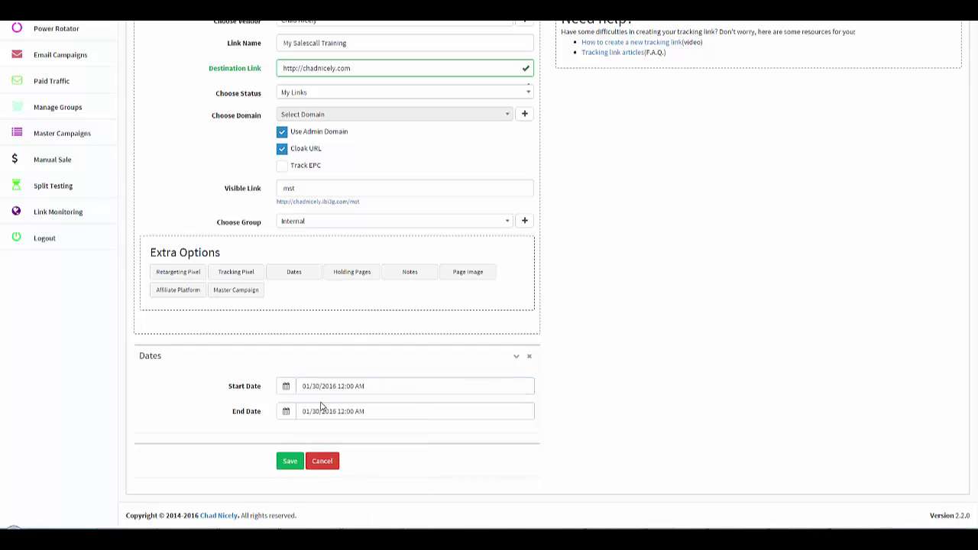
Change the End Date to 02/02/2016 12:00 AM.
left_click(306, 411)
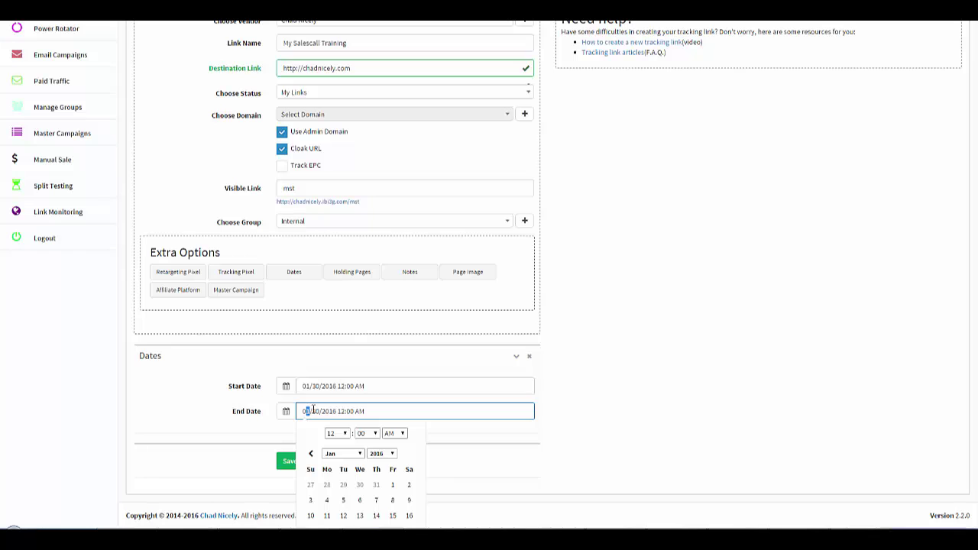
type("02/02")
left_click(677, 373)
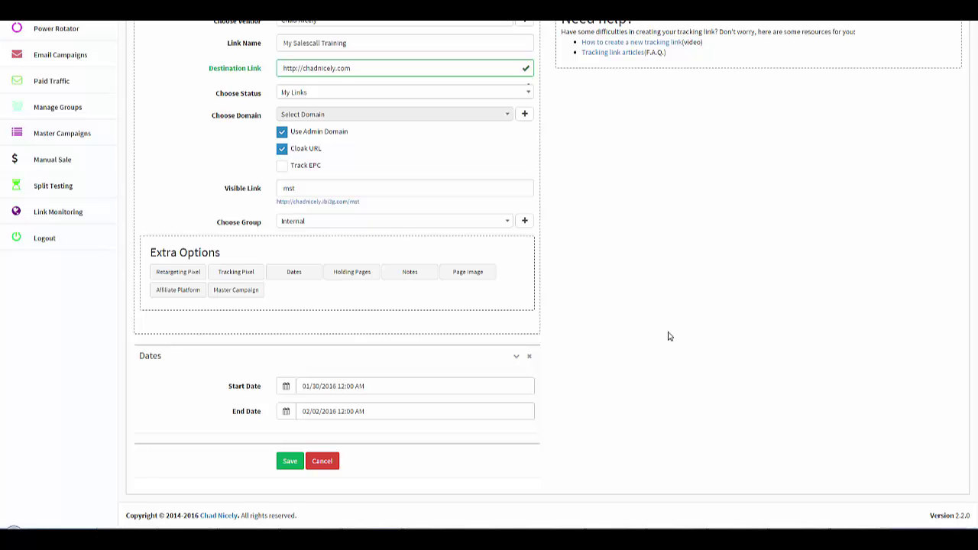
Replace the Dates section with Holding Pages, leaving the link status unchanged.
left_click(530, 356)
left_click(348, 370)
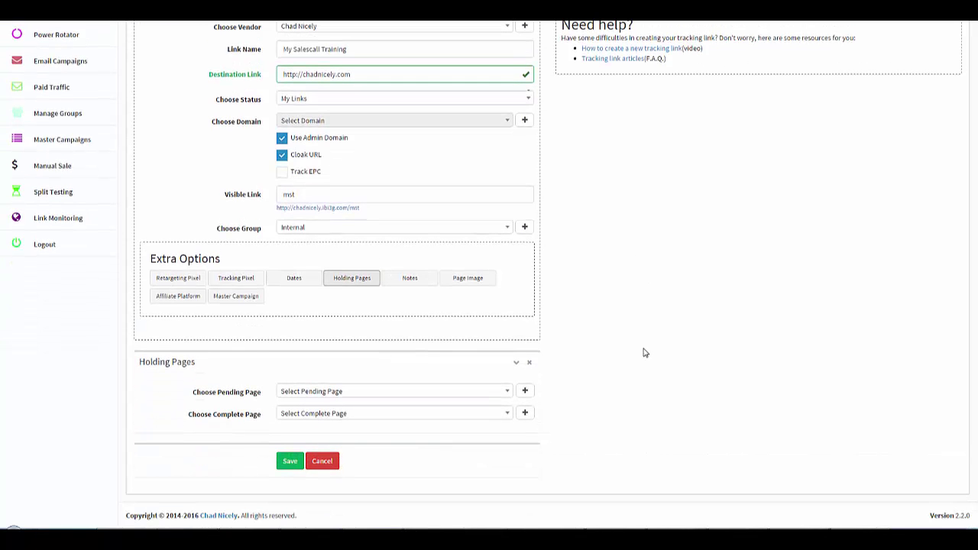
left_click(419, 103)
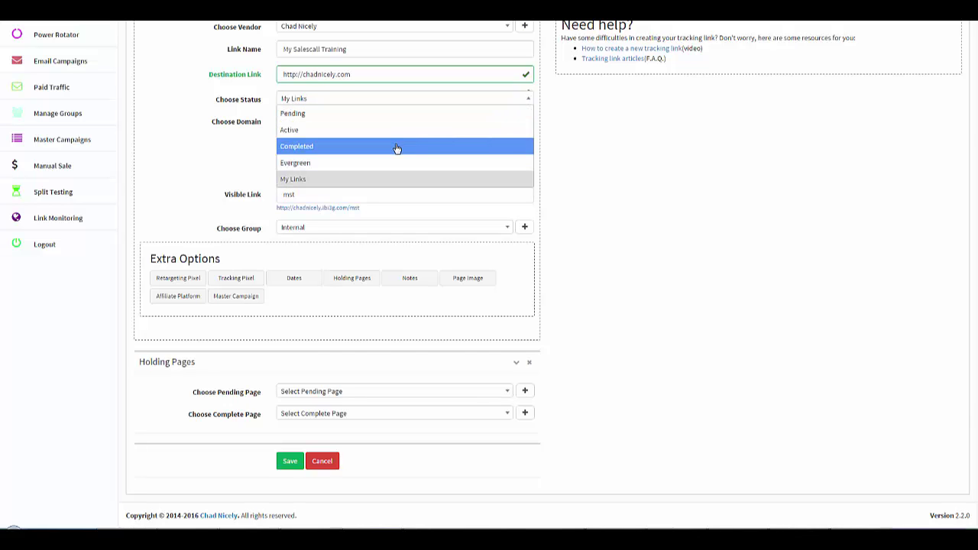
left_click(668, 151)
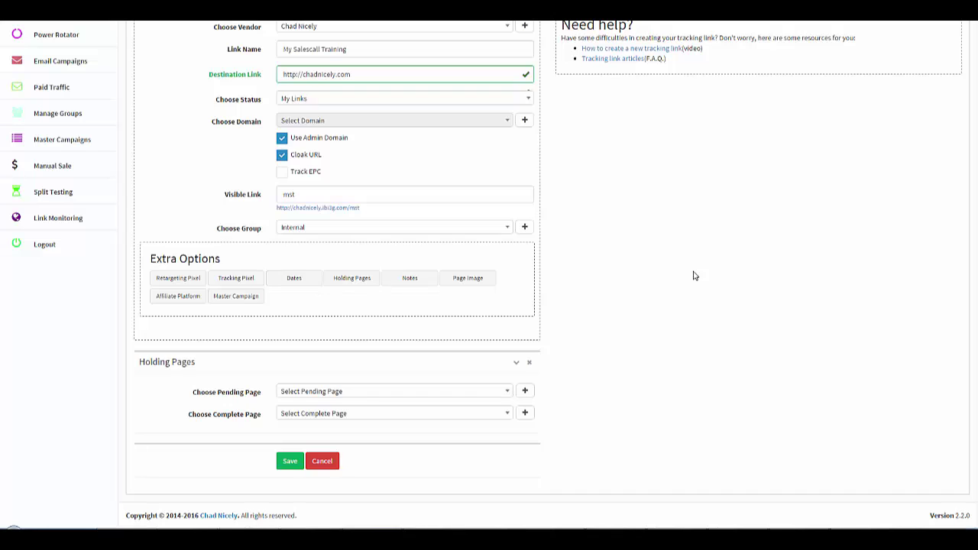
Choose LCP - ENT Live as the pending page and Offer Gone as the complete page.
left_click(508, 392)
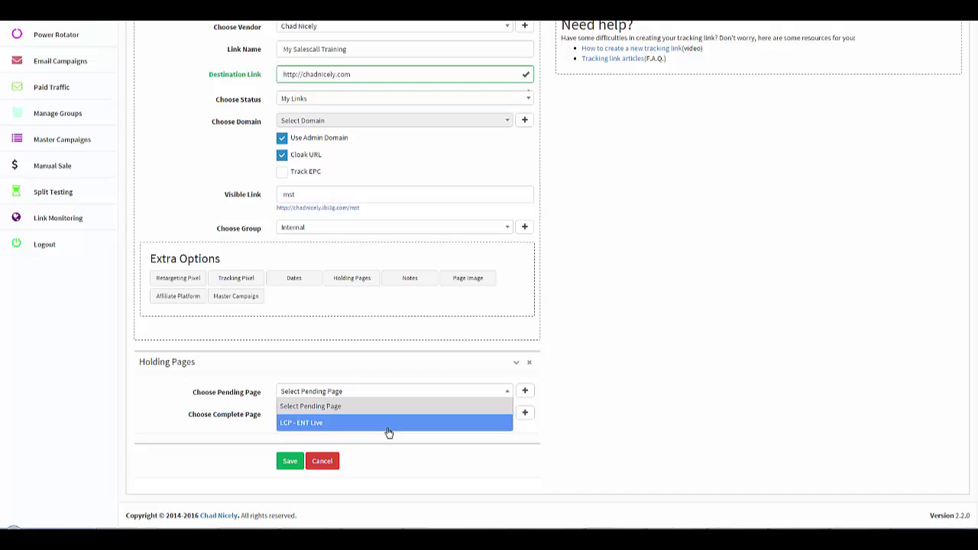
left_click(312, 426)
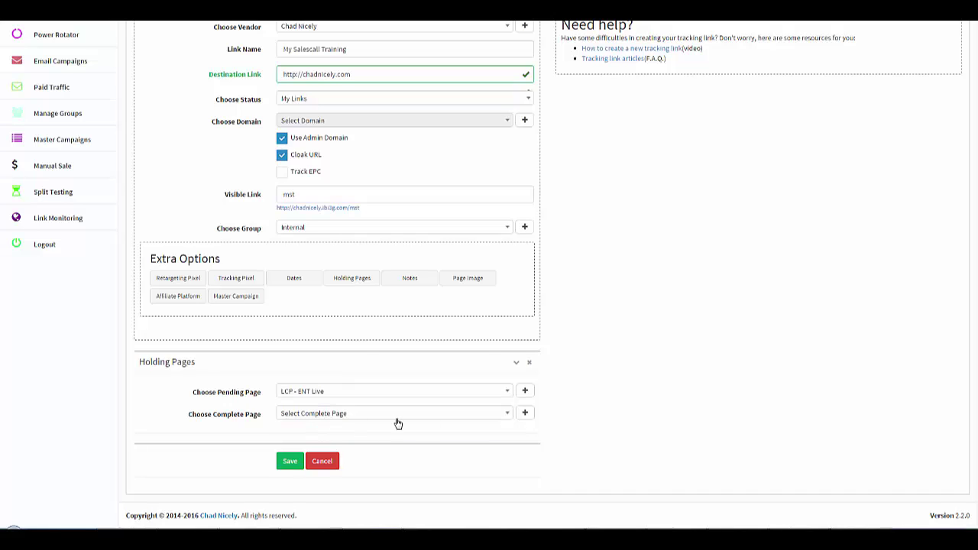
left_click(509, 414)
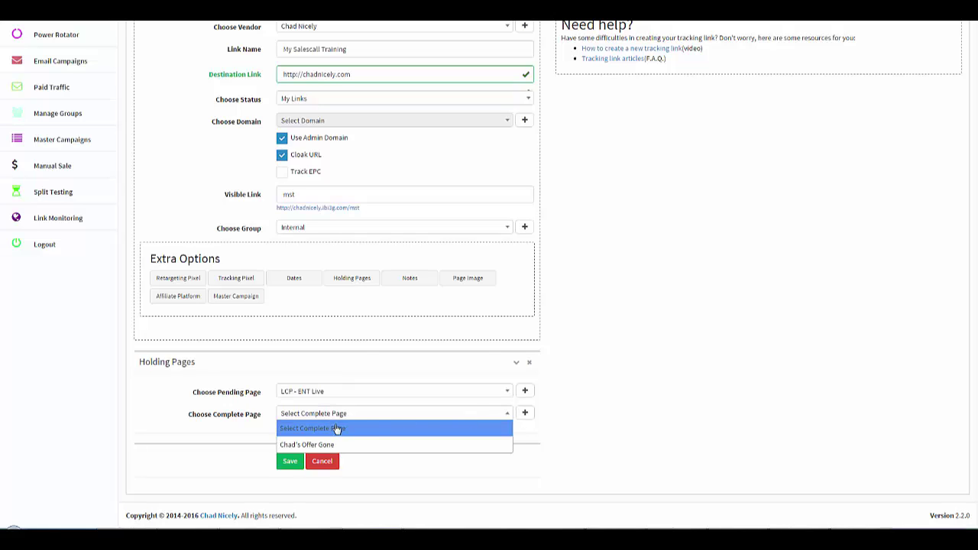
left_click(329, 444)
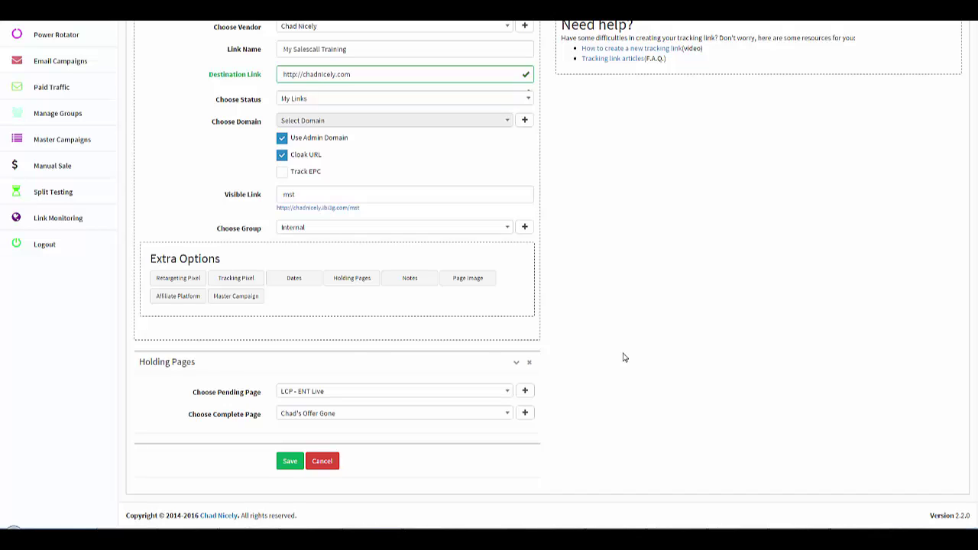
Swap Holding Pages for Notes, leave the notes empty, then show the Page Image section with no image.
left_click(529, 362)
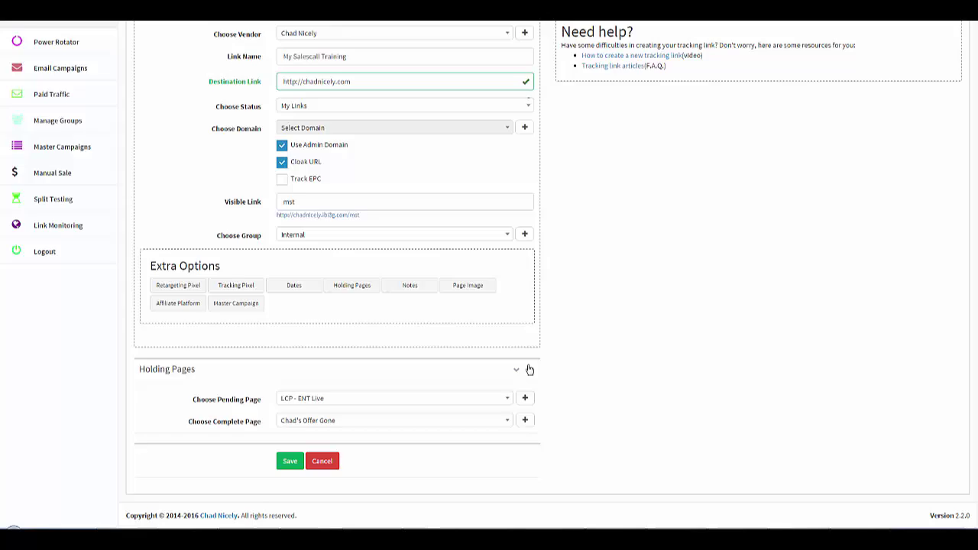
left_click(421, 372)
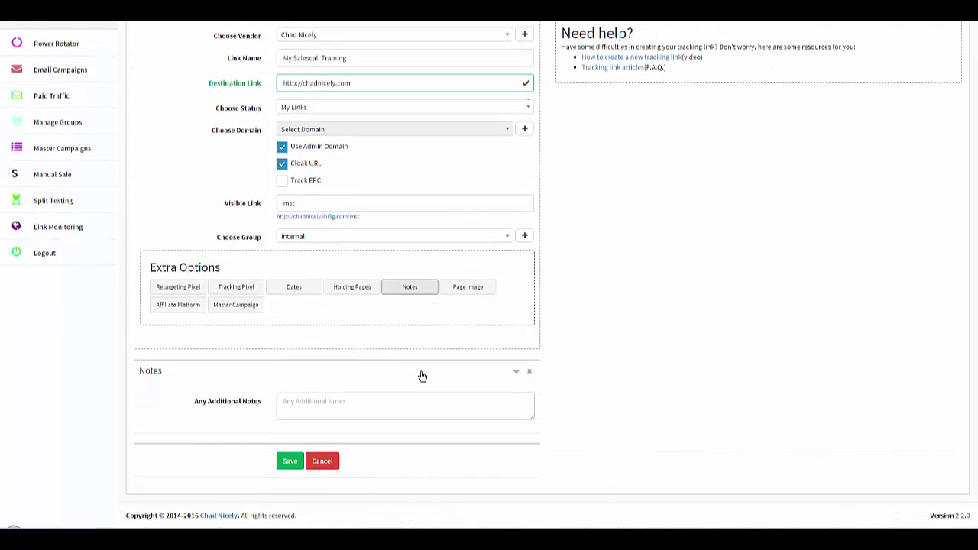
left_click(316, 401)
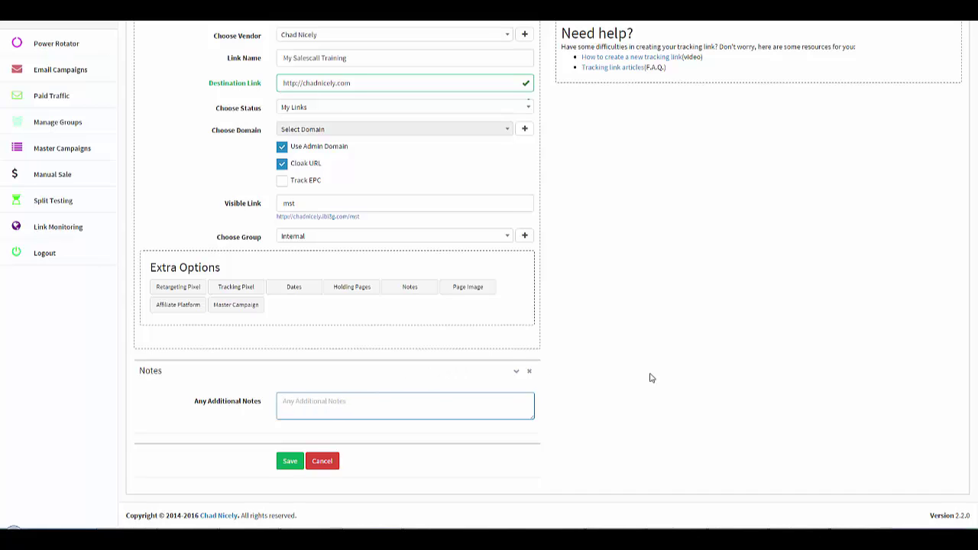
left_click(529, 372)
left_click(481, 371)
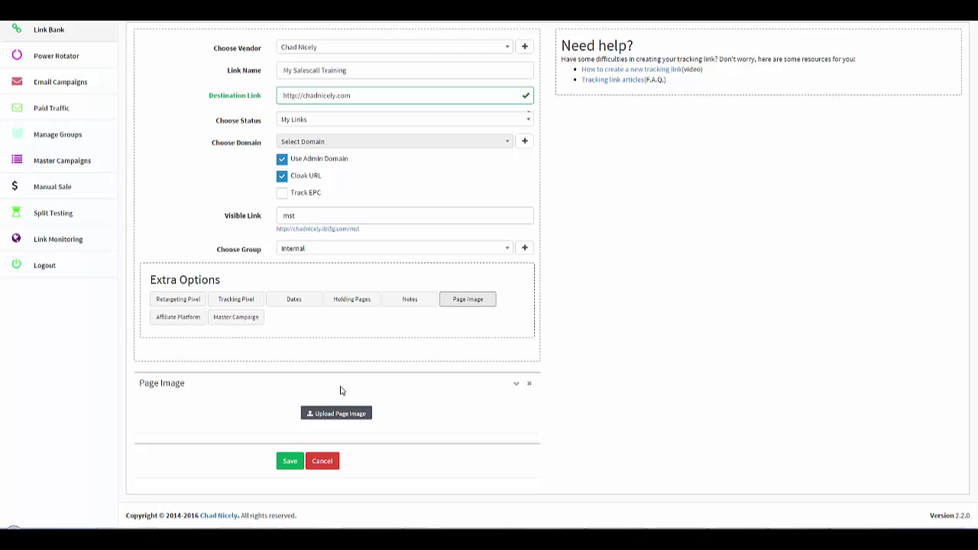
Replace Page Image with the Affiliate Platform section, leaving the platform at Select Platform.
left_click(529, 383)
left_click(178, 388)
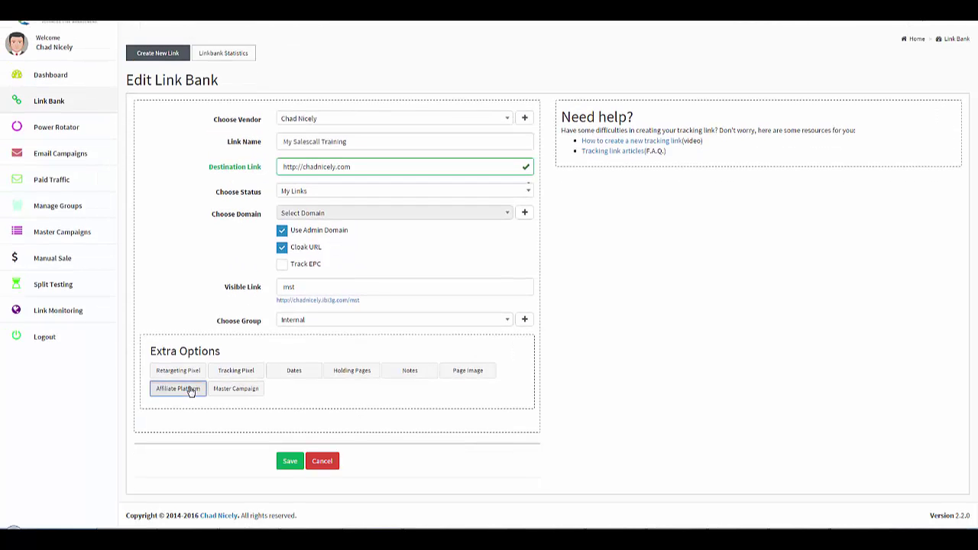
scroll(460, 390, "down", 1)
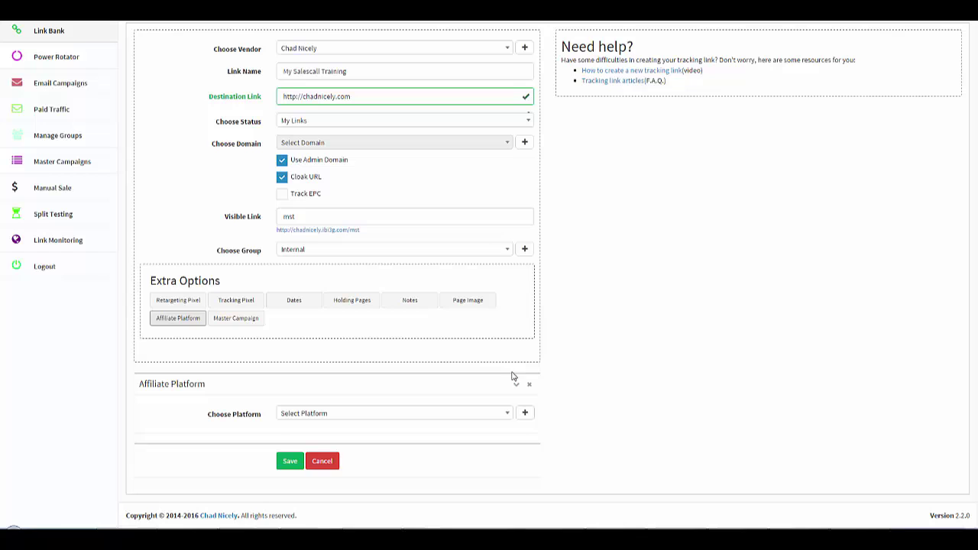
left_click(507, 413)
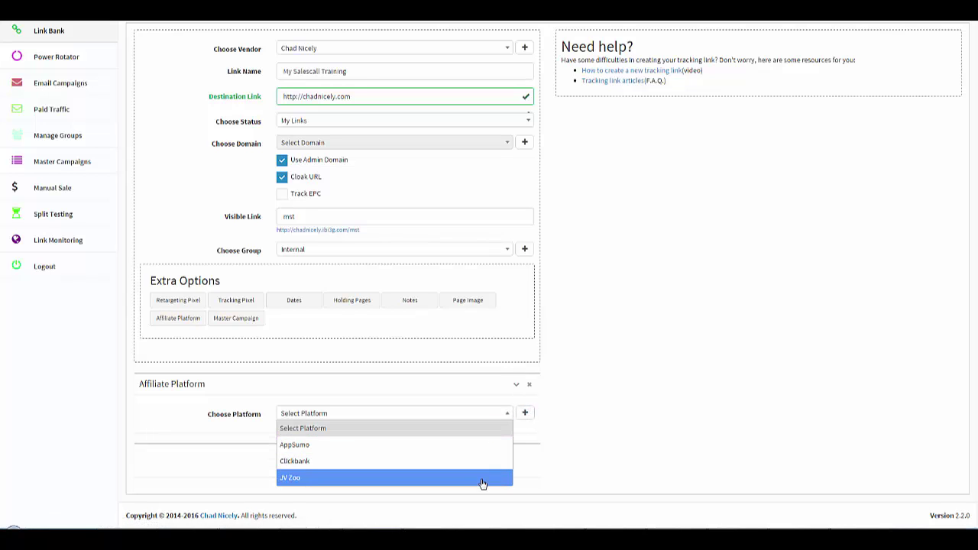
left_click(600, 379)
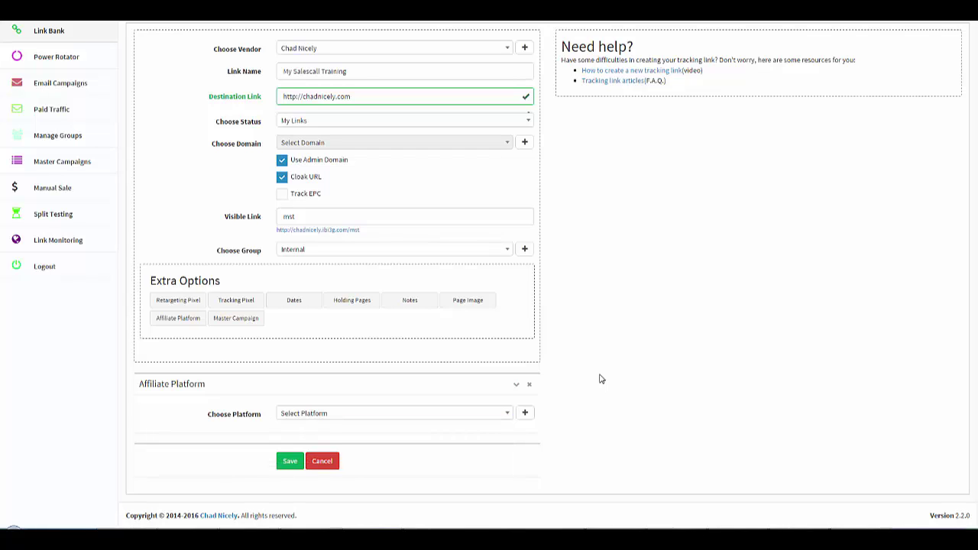
Replace Affiliate Platform with the Master Campaign section, keeping Select Master Campaign unchanged.
left_click(529, 384)
left_click(251, 393)
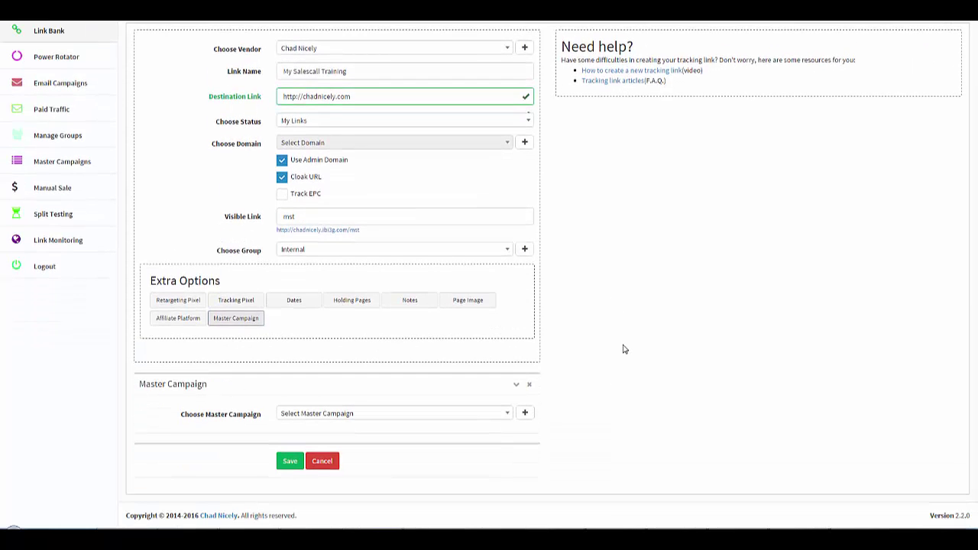
left_click(507, 414)
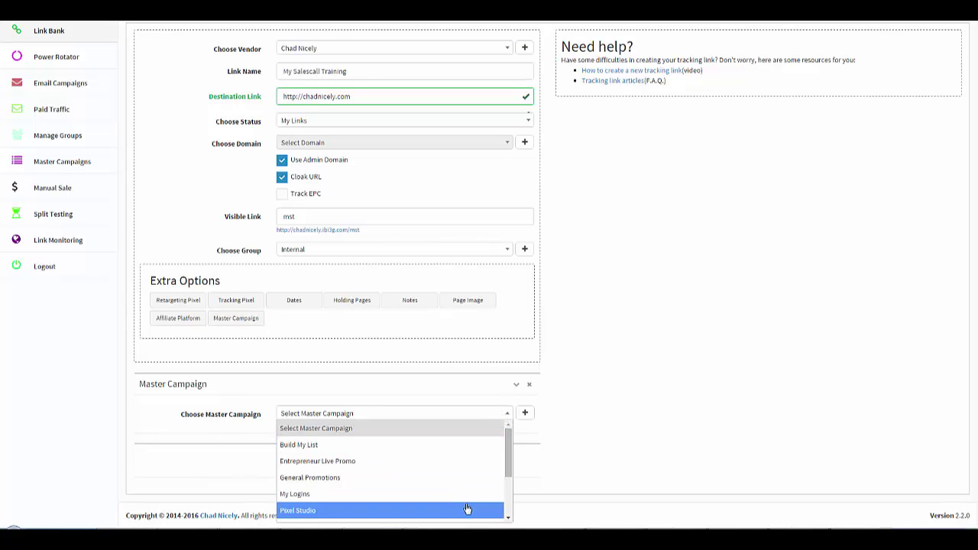
left_click(583, 384)
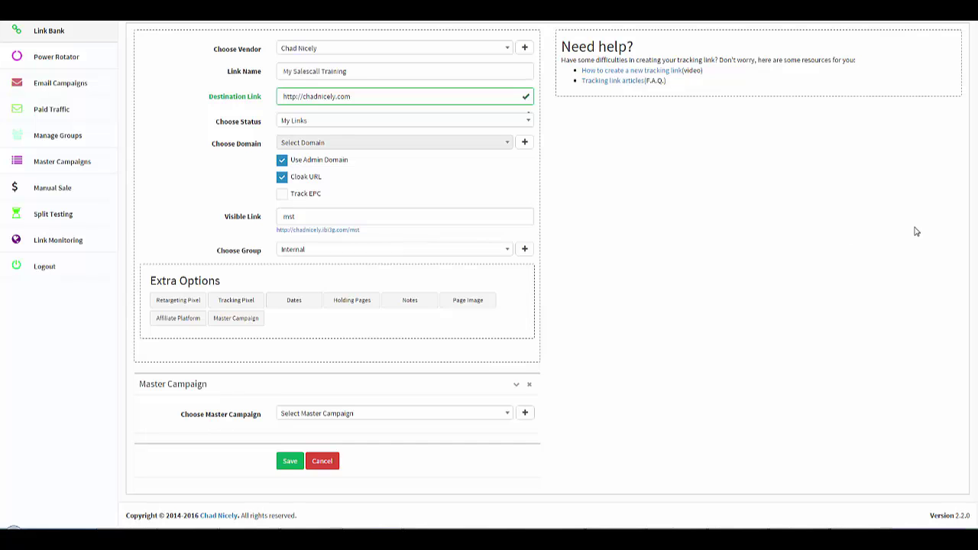
scroll(973, 157, "up", 2)
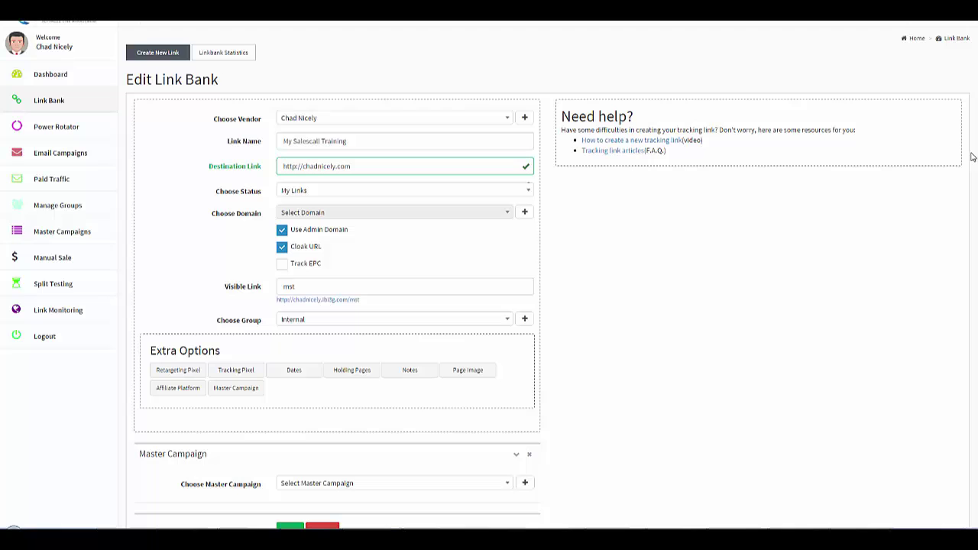
scroll(972, 157, "down", 2)
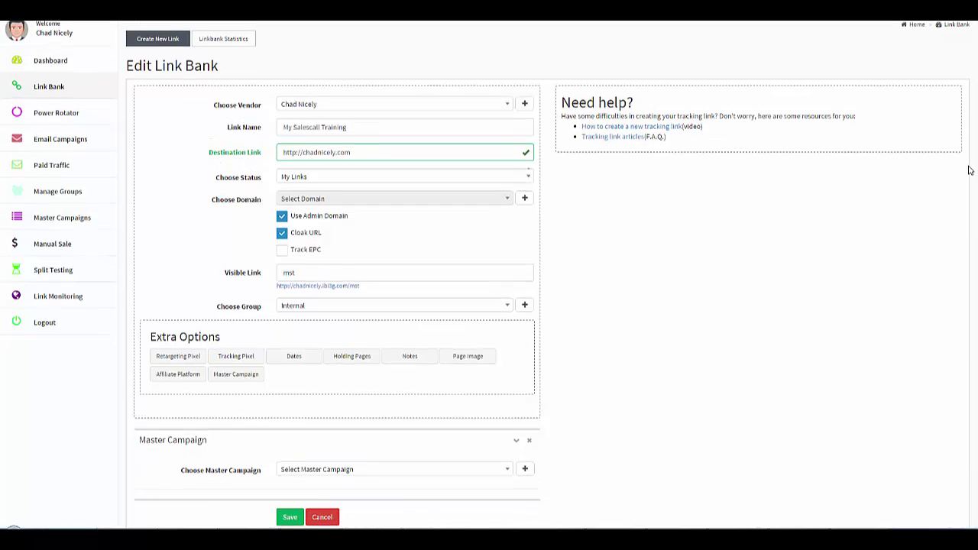